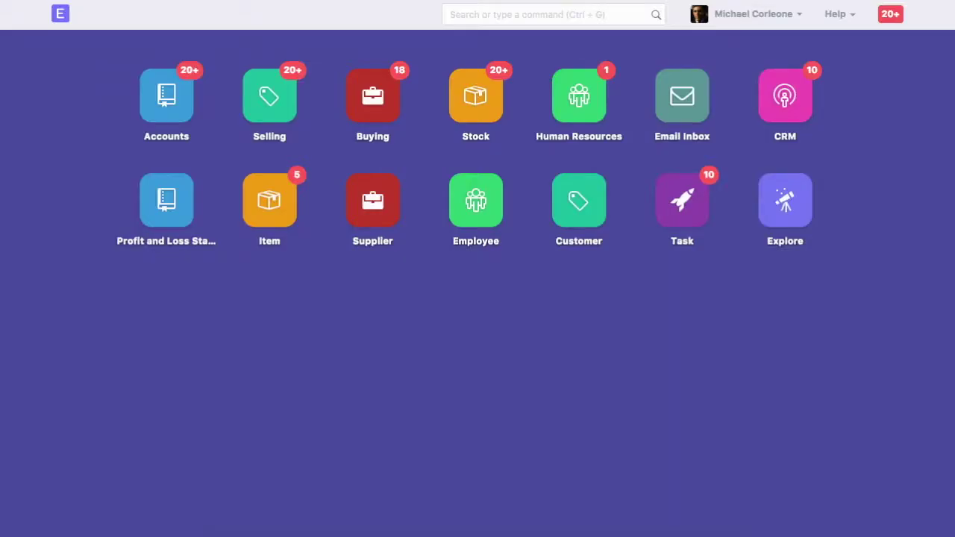
Step: Create a new BOM via the 'new bom' search with Samsung On5 Pro (Gold) as the item
{"action": "left_click", "coordinate": [554, 15]}
{"action": "type", "text": "new bom"}
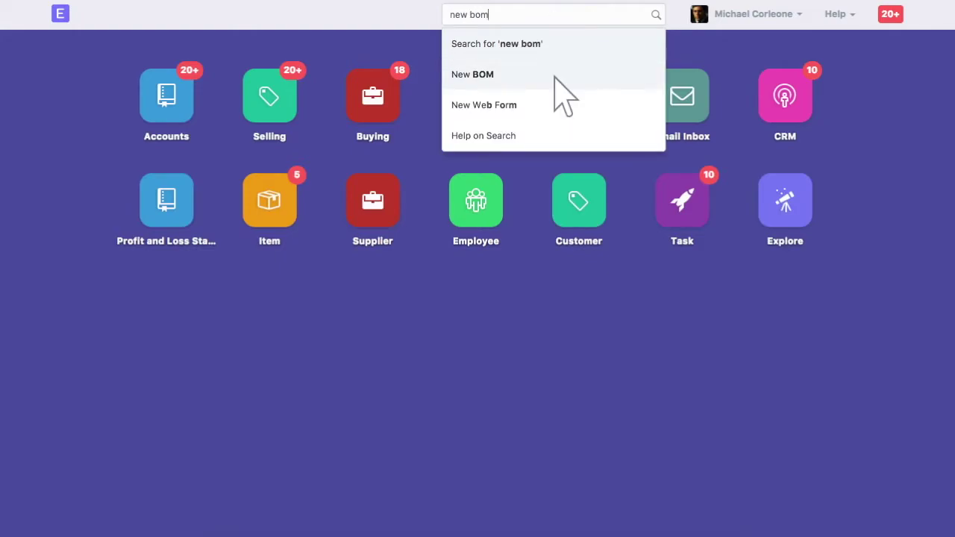
{"action": "left_click", "coordinate": [554, 74]}
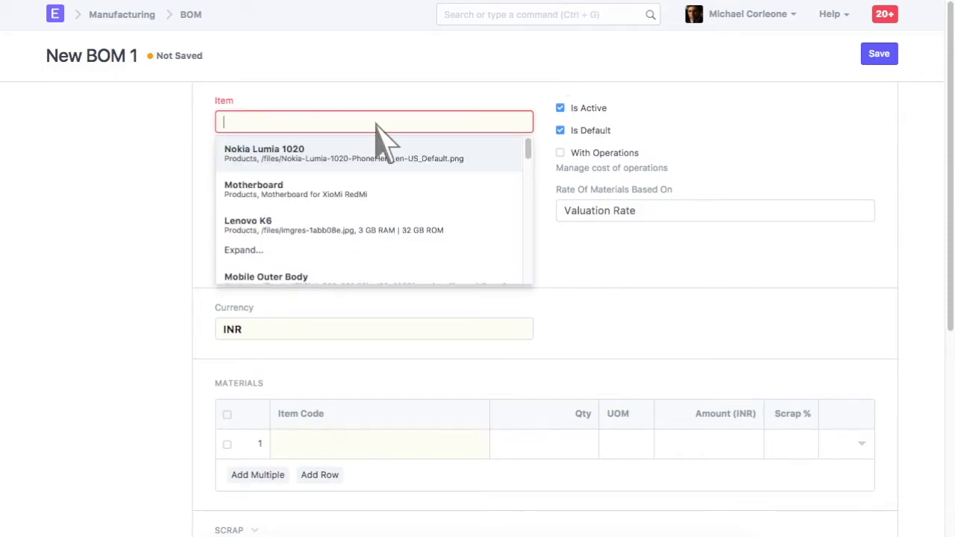
{"action": "type", "text": "samsun"}
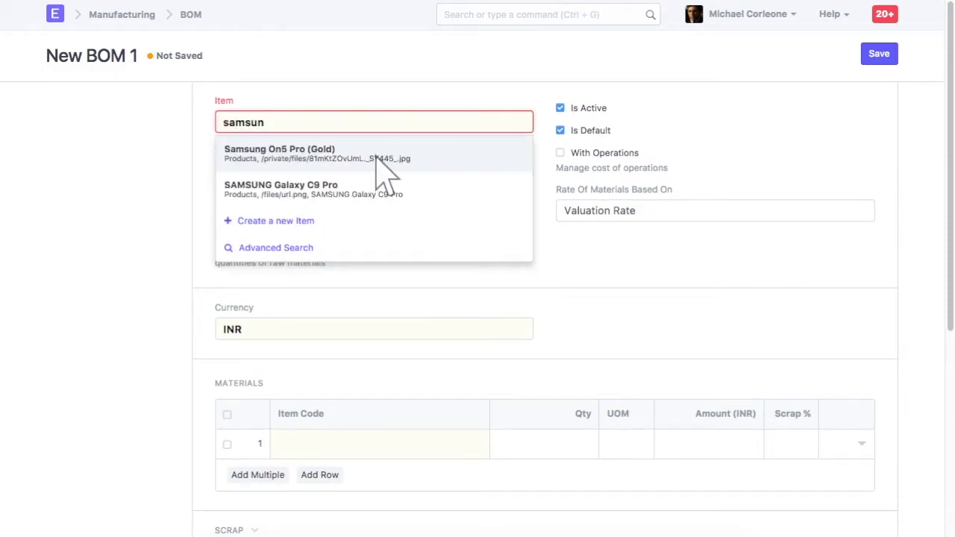
{"action": "left_click", "coordinate": [375, 156]}
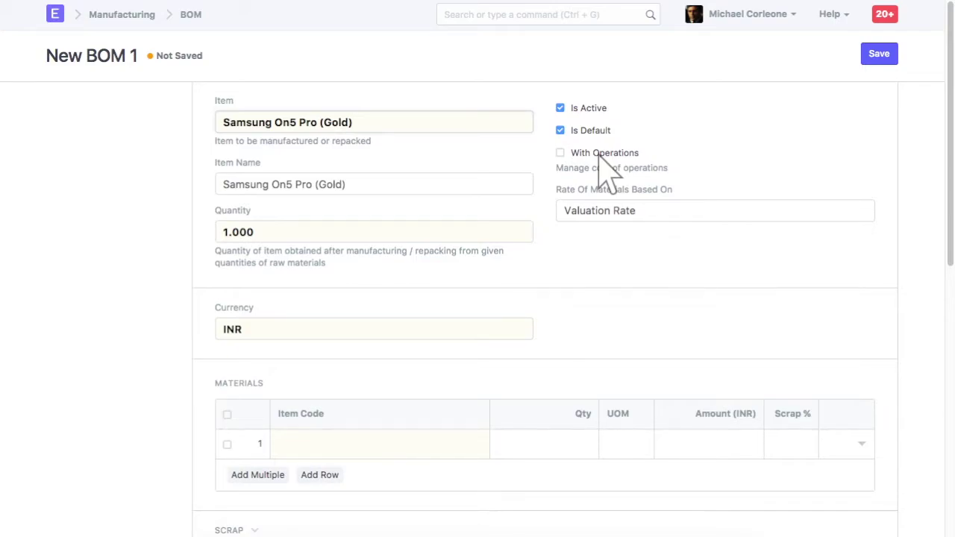
Step: Enable With Operations and add a first, empty operation row for editing
{"action": "left_click", "coordinate": [599, 155]}
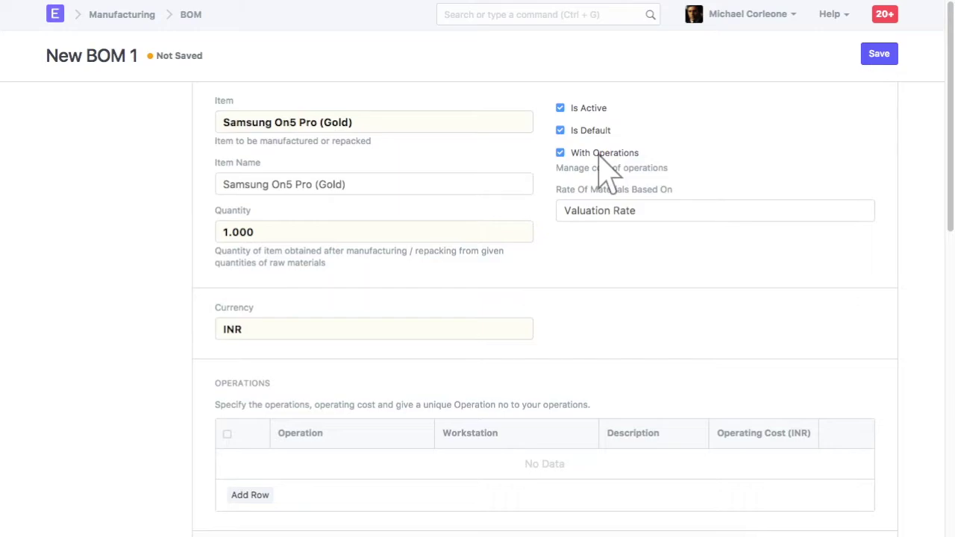
{"action": "scroll", "coordinate": [606, 170], "scroll_direction": "down", "scroll_amount": 1}
{"action": "scroll", "coordinate": [606, 170], "scroll_direction": "down", "scroll_amount": 5}
{"action": "scroll", "coordinate": [485, 201], "scroll_direction": "down", "scroll_amount": 1}
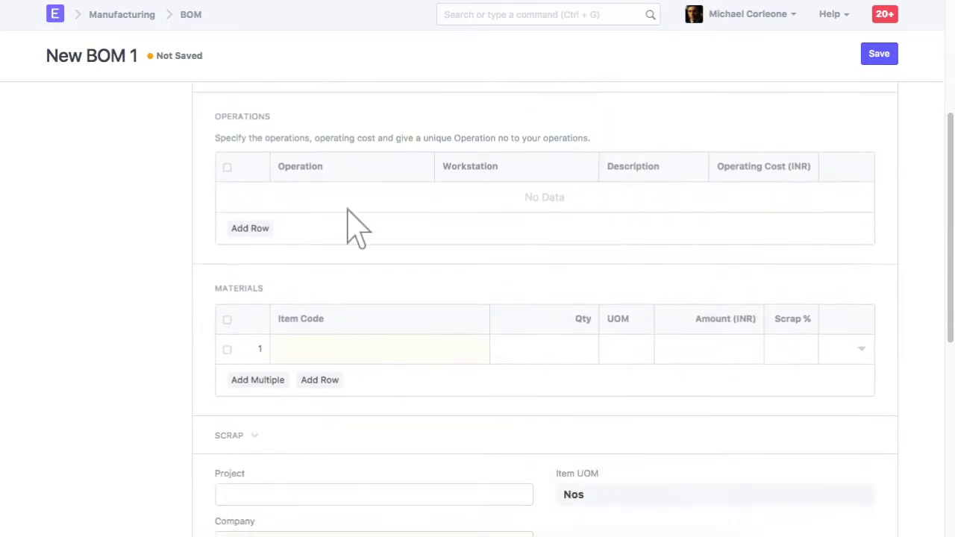
{"action": "left_click", "coordinate": [250, 228]}
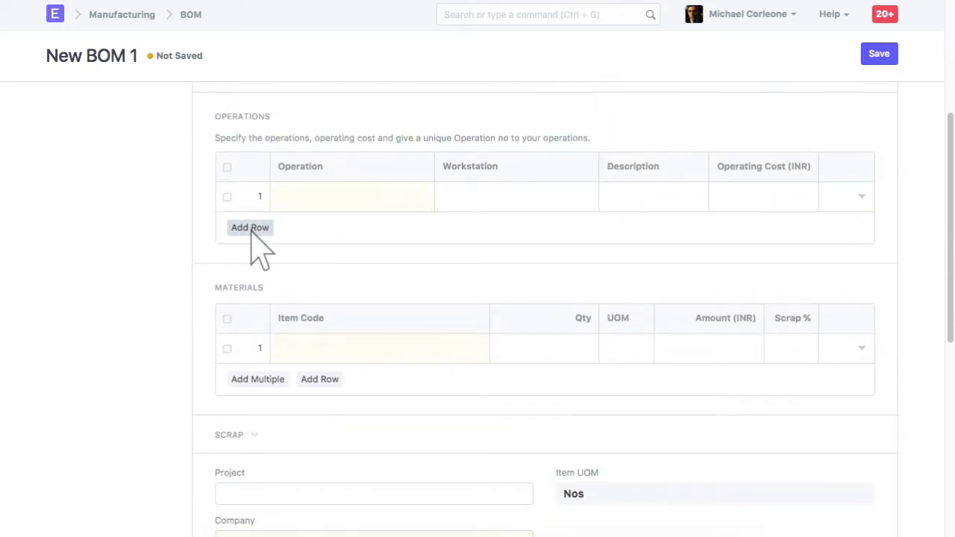
{"action": "left_click", "coordinate": [862, 196]}
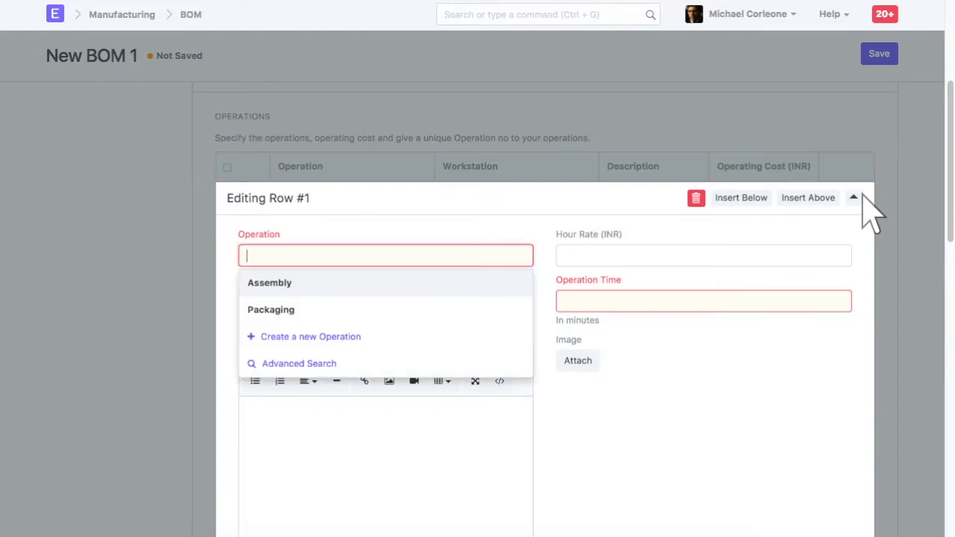
Step: Set operation 1 to Assembly at Assembly Station 1, hour rate 200, 30 minutes
{"action": "type", "text": "a"}
{"action": "type", "text": "ssem"}
{"action": "key", "text": "Return"}
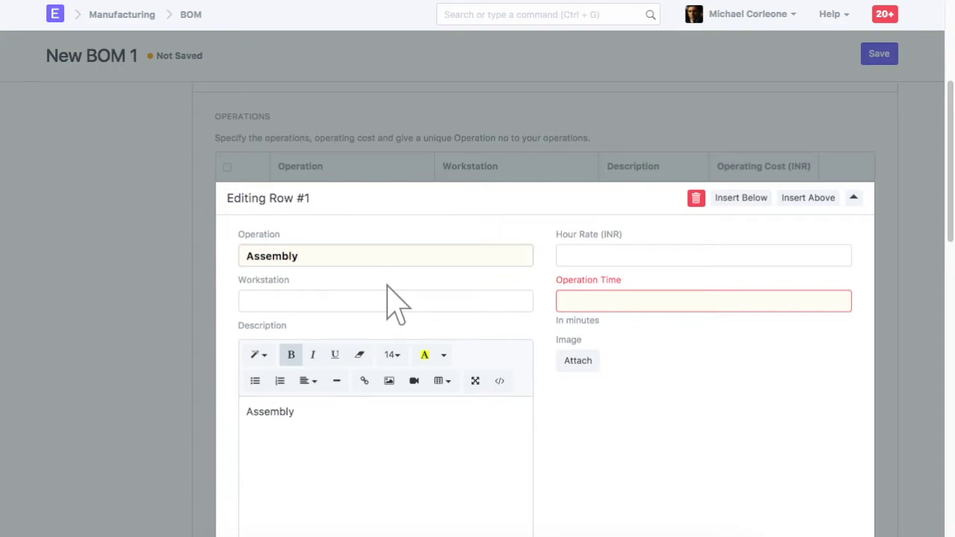
{"action": "left_click", "coordinate": [386, 302]}
{"action": "type", "text": "assemb"}
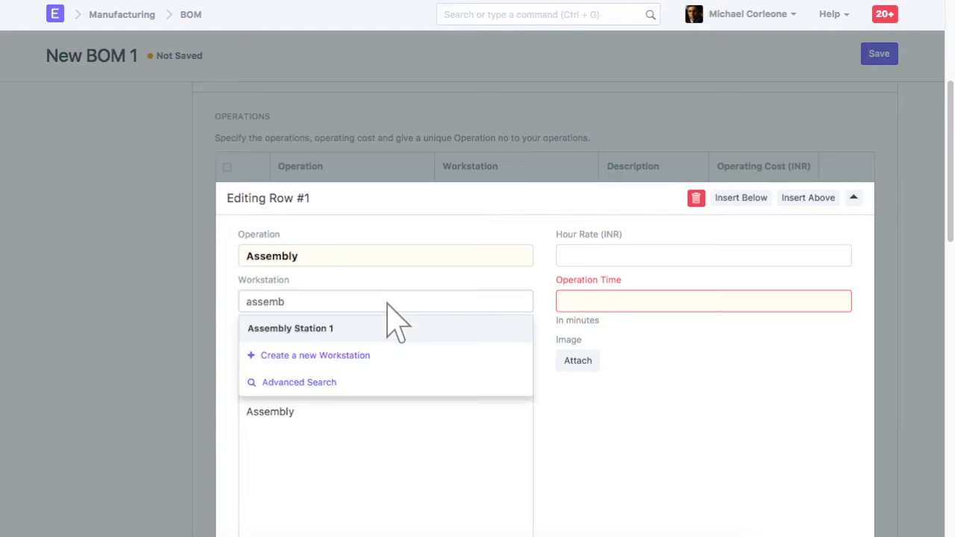
{"action": "key", "text": "Return"}
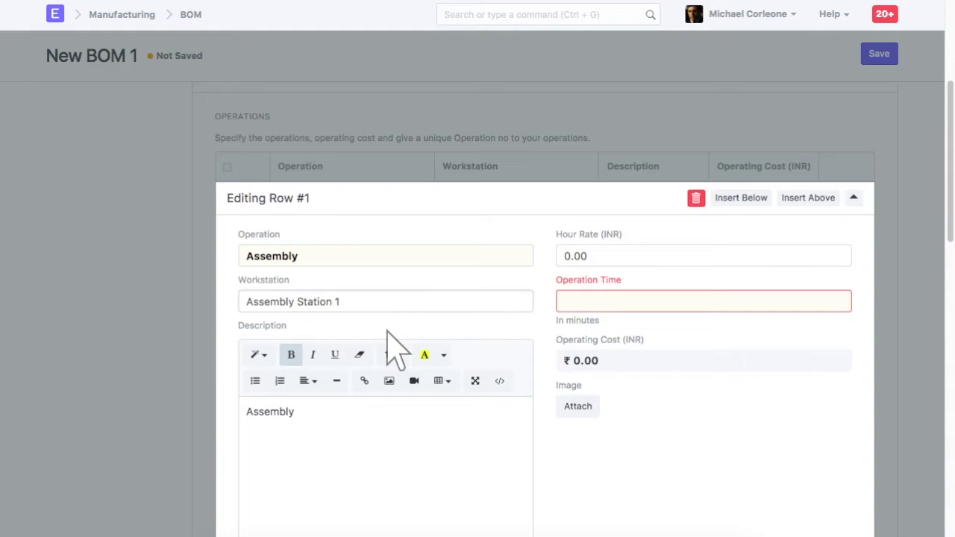
{"action": "left_click", "coordinate": [705, 258]}
{"action": "type", "text": "200"}
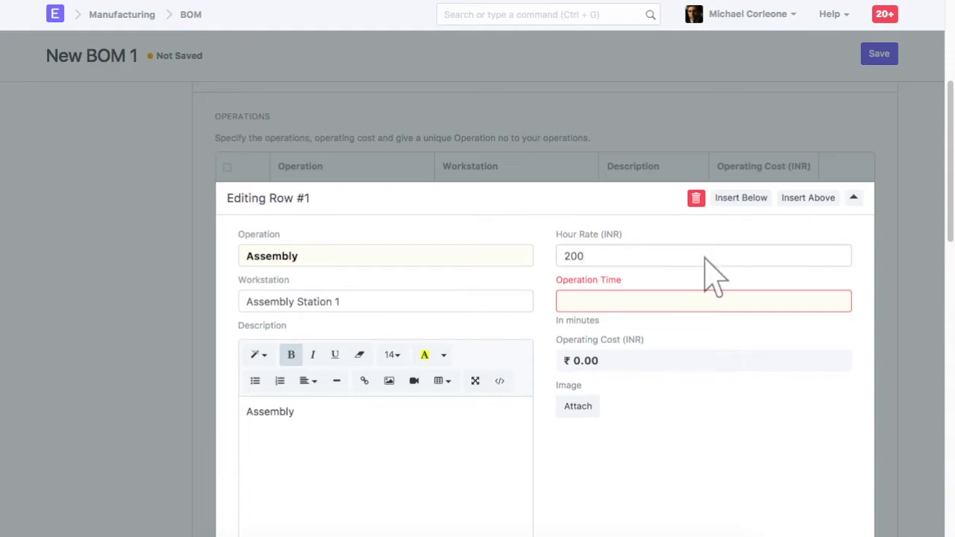
{"action": "left_click", "coordinate": [704, 302]}
{"action": "type", "text": "3"}
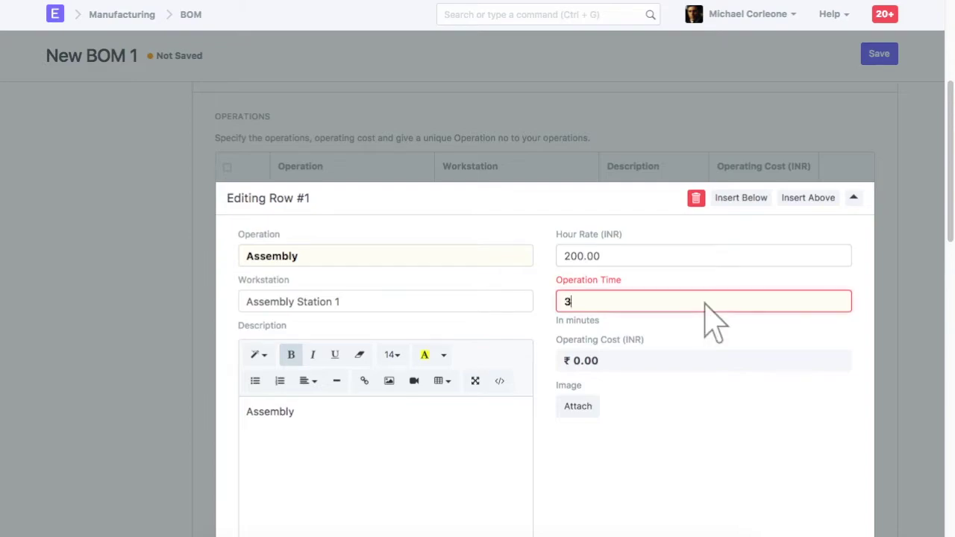
{"action": "type", "text": "0"}
Step: Add a Packaging operation at the Packaging workstation, rate 100 per hour, 15 minutes
{"action": "left_click", "coordinate": [741, 199]}
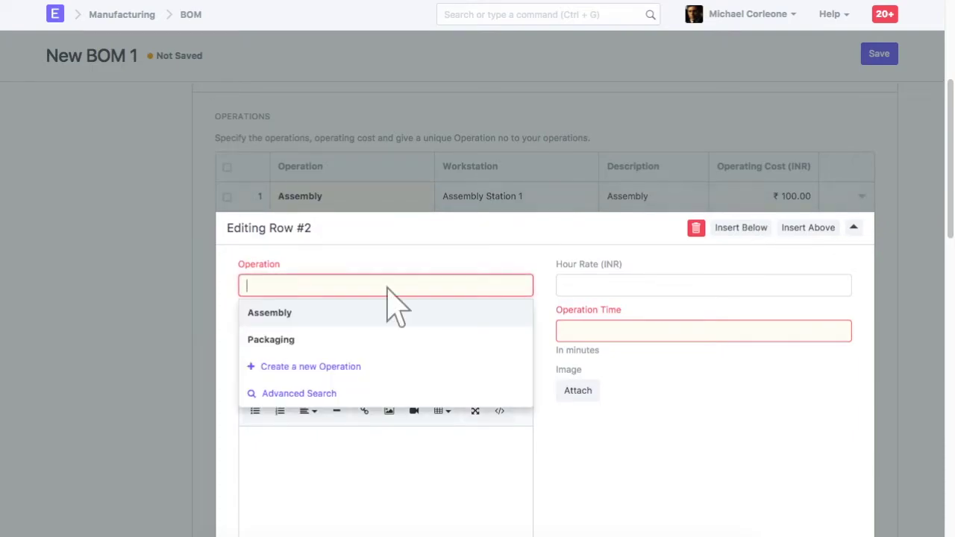
{"action": "type", "text": "packa"}
{"action": "left_click", "coordinate": [387, 318]}
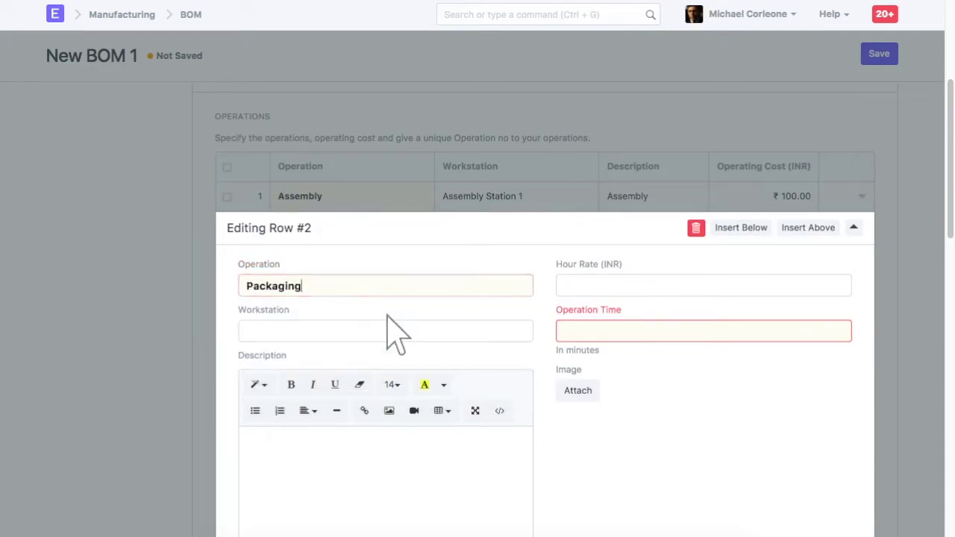
{"action": "type", "text": "packa"}
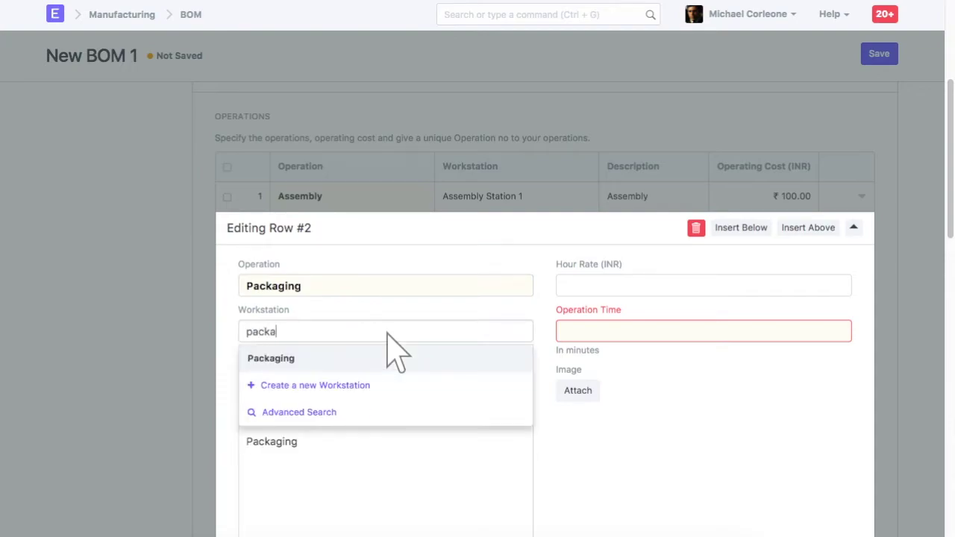
{"action": "left_click", "coordinate": [387, 360]}
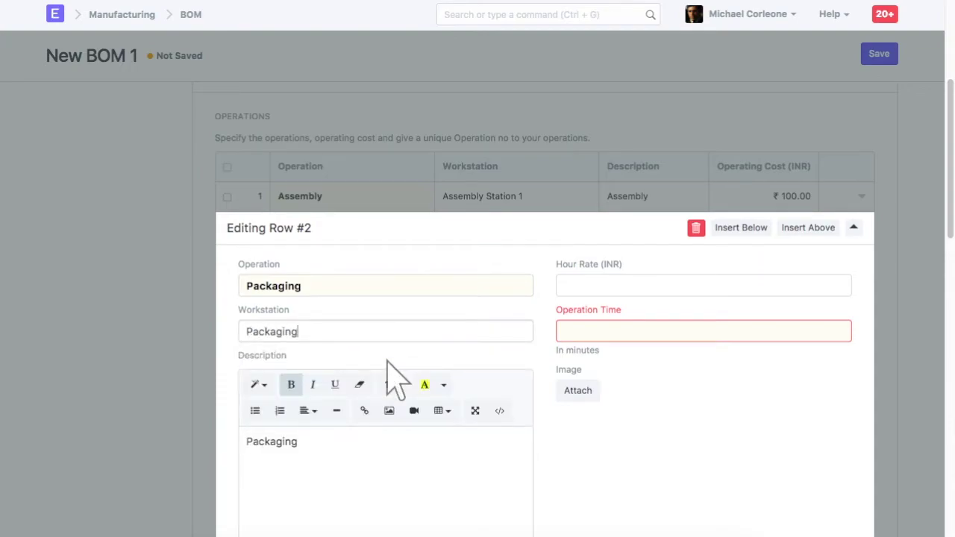
{"action": "left_click", "coordinate": [704, 289]}
{"action": "type", "text": "100"}
{"action": "left_click", "coordinate": [705, 331]}
{"action": "type", "text": "15"}
{"action": "key", "text": "Escape"}
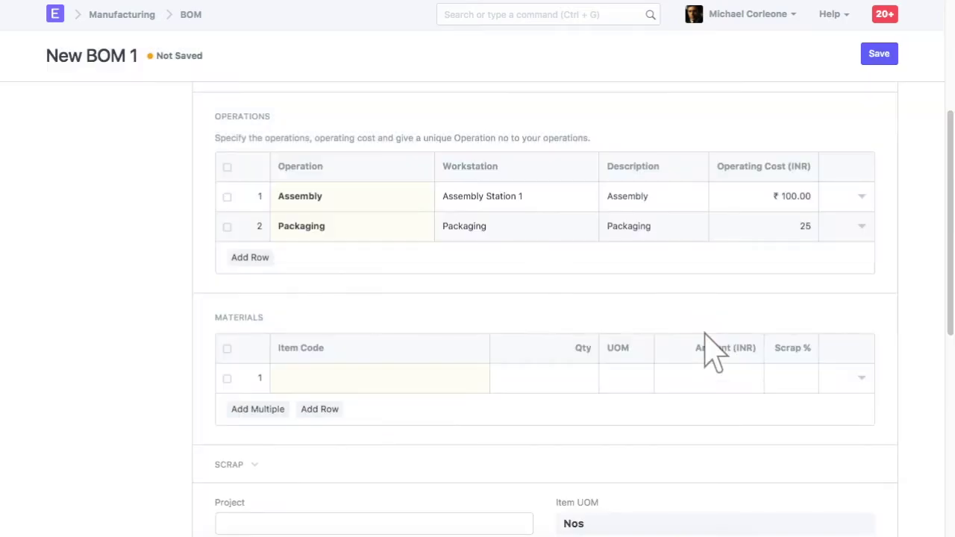
Step: Move down to the Materials table and open its first row for editing
{"action": "scroll", "coordinate": [712, 350], "scroll_direction": "down", "scroll_amount": 1}
{"action": "scroll", "coordinate": [712, 350], "scroll_direction": "down", "scroll_amount": 2}
{"action": "scroll", "coordinate": [712, 351], "scroll_direction": "down", "scroll_amount": 1}
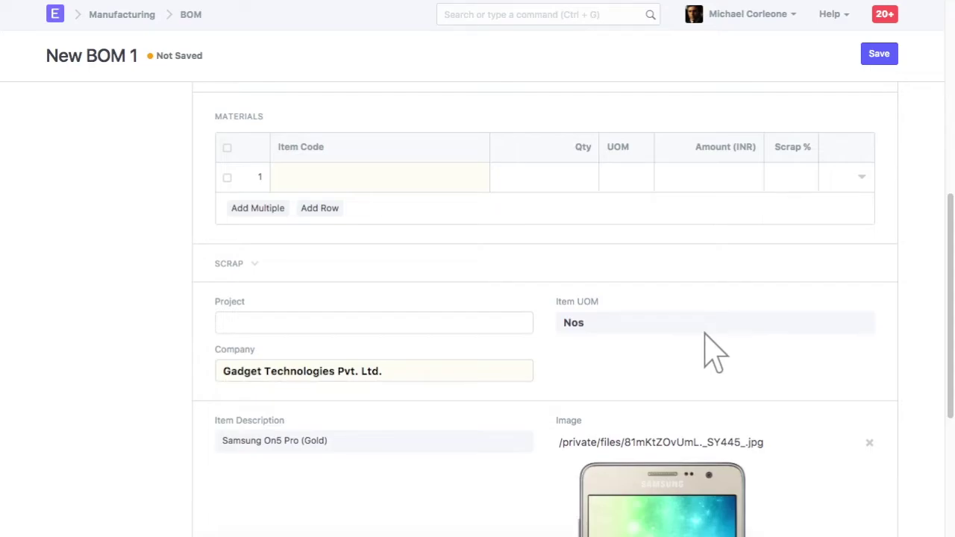
{"action": "left_click", "coordinate": [861, 177]}
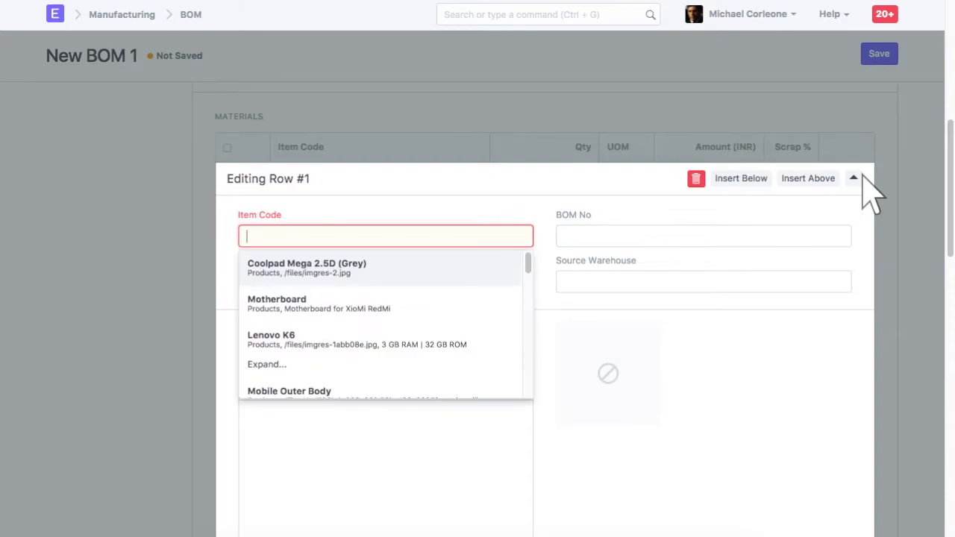
Step: Make the first material row 5 MP Camera with quantity 2
{"action": "type", "text": "5 mp"}
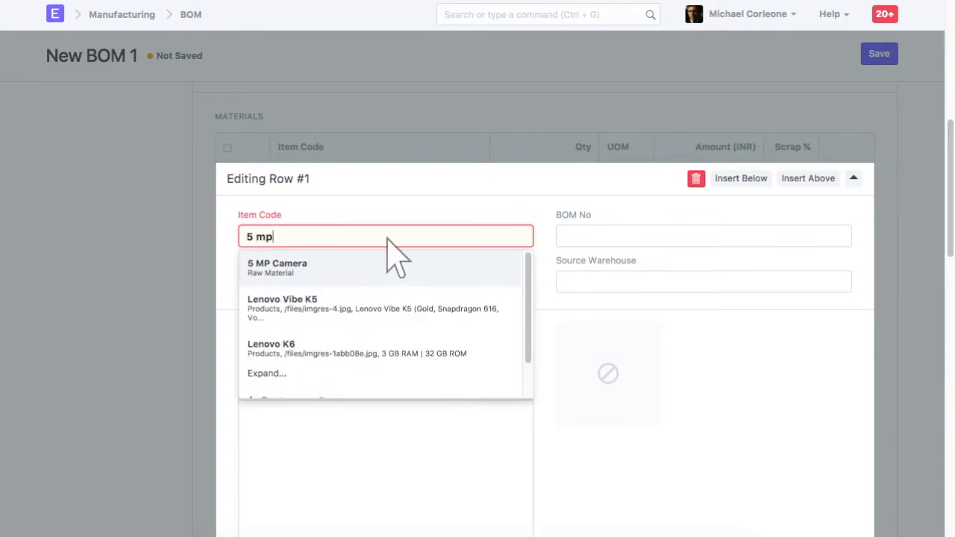
{"action": "type", "text": " c"}
{"action": "left_click", "coordinate": [387, 267]}
{"action": "scroll", "coordinate": [247, 520], "scroll_direction": "down", "scroll_amount": 4}
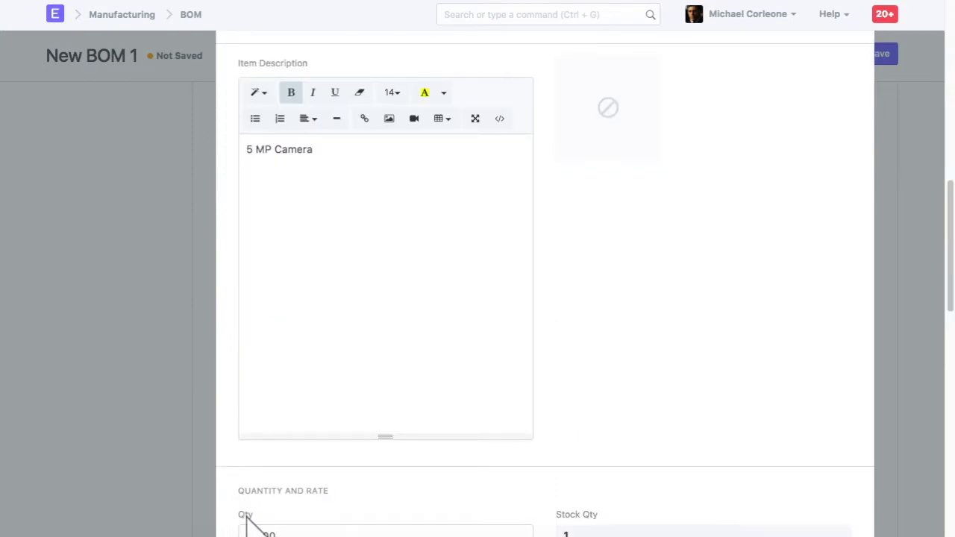
{"action": "left_click", "coordinate": [386, 510]}
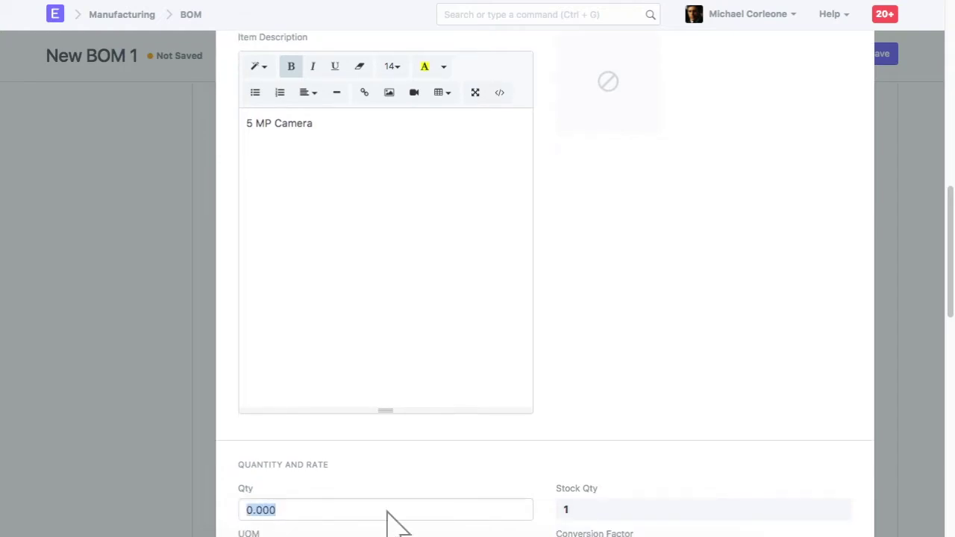
{"action": "type", "text": "2"}
Step: Add Mobile Display 5" as a second material at quantity 1
{"action": "scroll", "coordinate": [386, 520], "scroll_direction": "up", "scroll_amount": 2}
{"action": "left_click", "coordinate": [742, 48]}
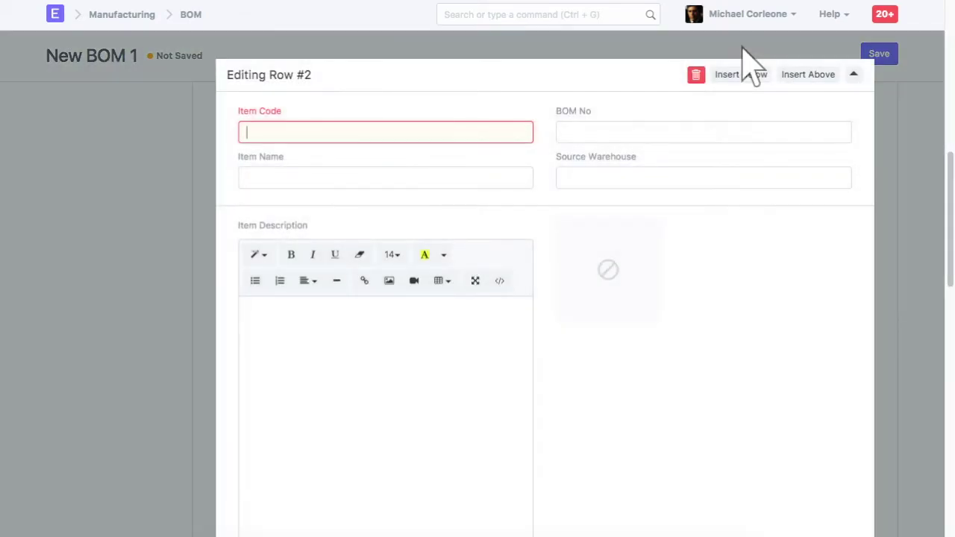
{"action": "type", "text": "mobile disp"}
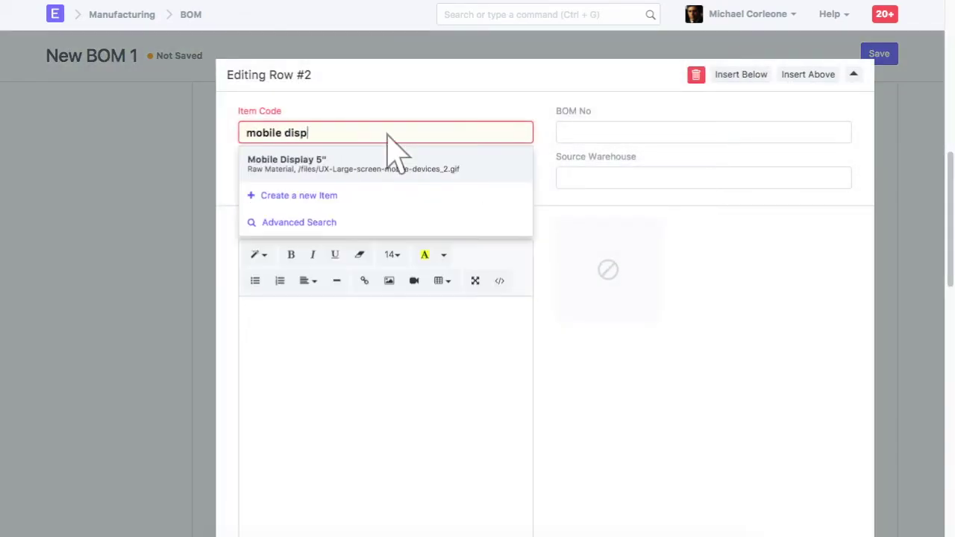
{"action": "type", "text": "lay"}
{"action": "left_click", "coordinate": [387, 165]}
{"action": "scroll", "coordinate": [386, 447], "scroll_direction": "down", "scroll_amount": 5}
{"action": "left_click", "coordinate": [387, 511]}
{"action": "double_click", "coordinate": [387, 511]}
{"action": "type", "text": "1"}
Step: Add Mobile Outer Body as the third material at quantity 1
{"action": "scroll", "coordinate": [386, 515], "scroll_direction": "up", "scroll_amount": 5}
{"action": "left_click", "coordinate": [742, 47]}
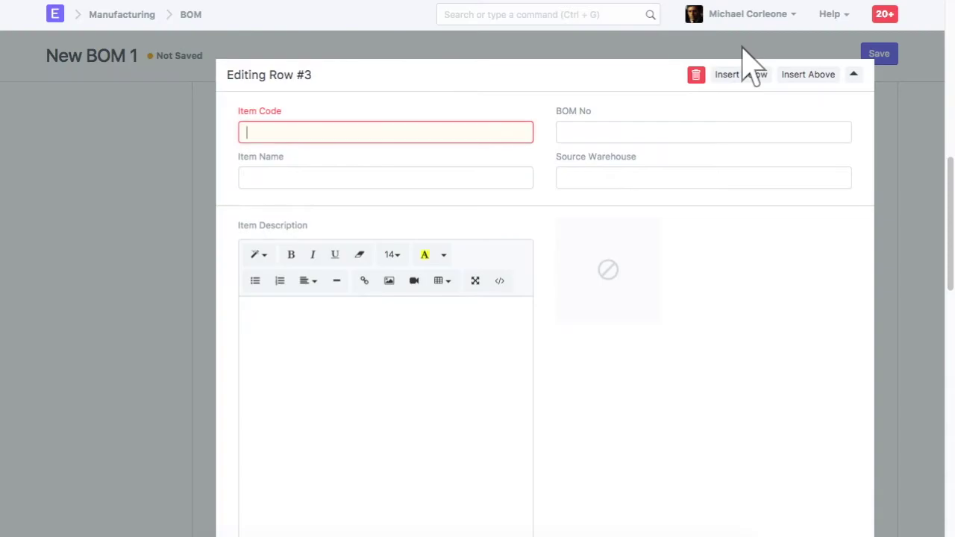
{"action": "left_click", "coordinate": [388, 134]}
{"action": "type", "text": "mobile oute"}
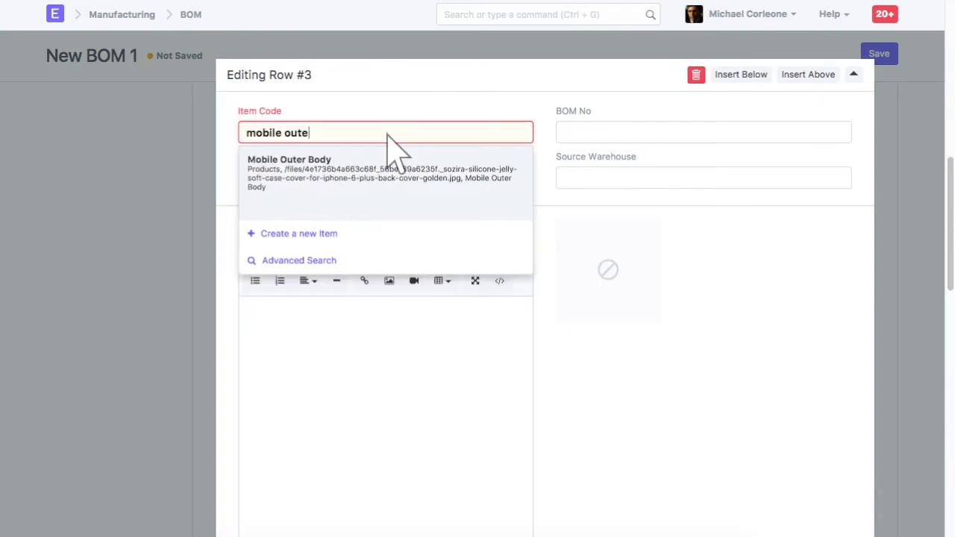
{"action": "type", "text": "r"}
{"action": "left_click", "coordinate": [387, 166]}
{"action": "scroll", "coordinate": [388, 373], "scroll_direction": "down", "scroll_amount": 3}
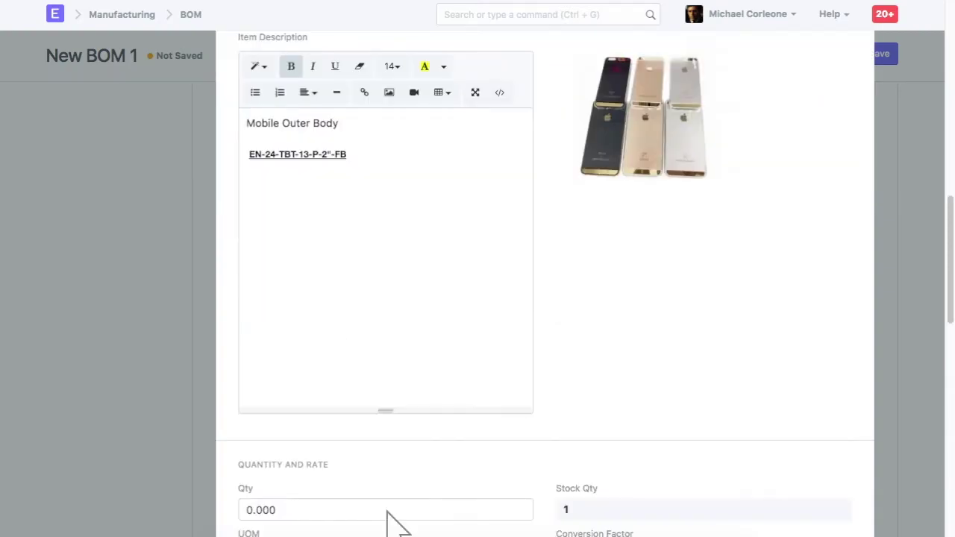
{"action": "double_click", "coordinate": [387, 511]}
{"action": "type", "text": "1"}
Step: Add Battery 2300 mAh at quantity 1 and start a fifth material row
{"action": "scroll", "coordinate": [387, 515], "scroll_direction": "up", "scroll_amount": 3}
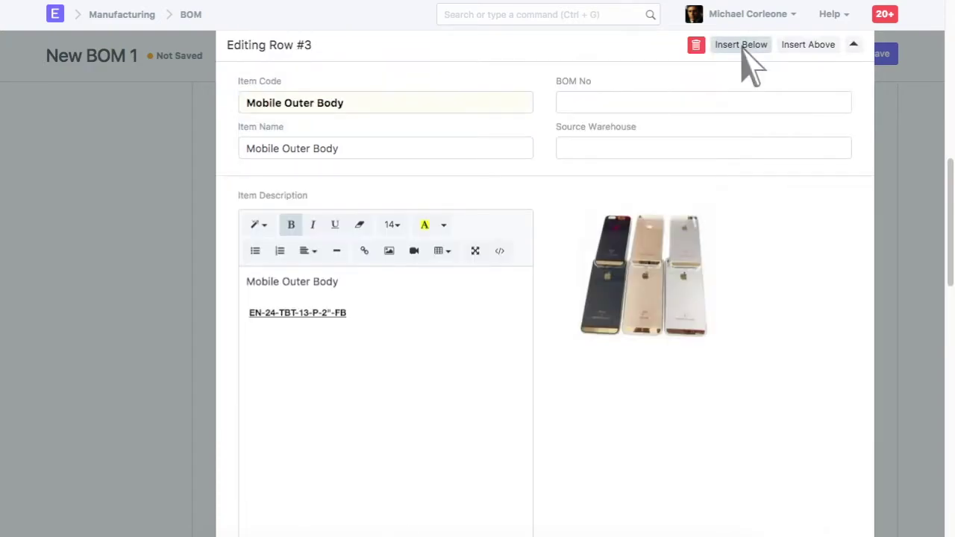
{"action": "left_click", "coordinate": [742, 51]}
{"action": "left_click", "coordinate": [387, 134]}
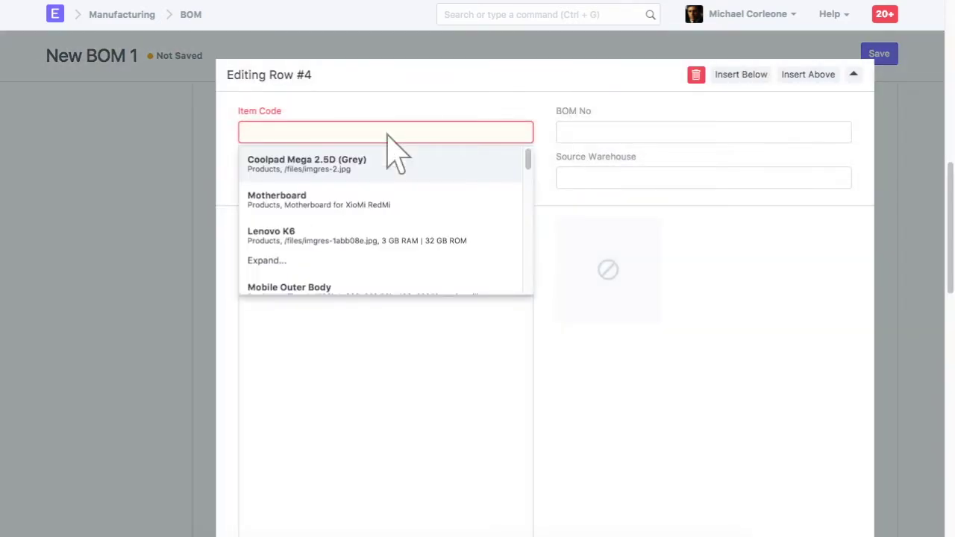
{"action": "type", "text": "battery 23"}
{"action": "left_click", "coordinate": [386, 168]}
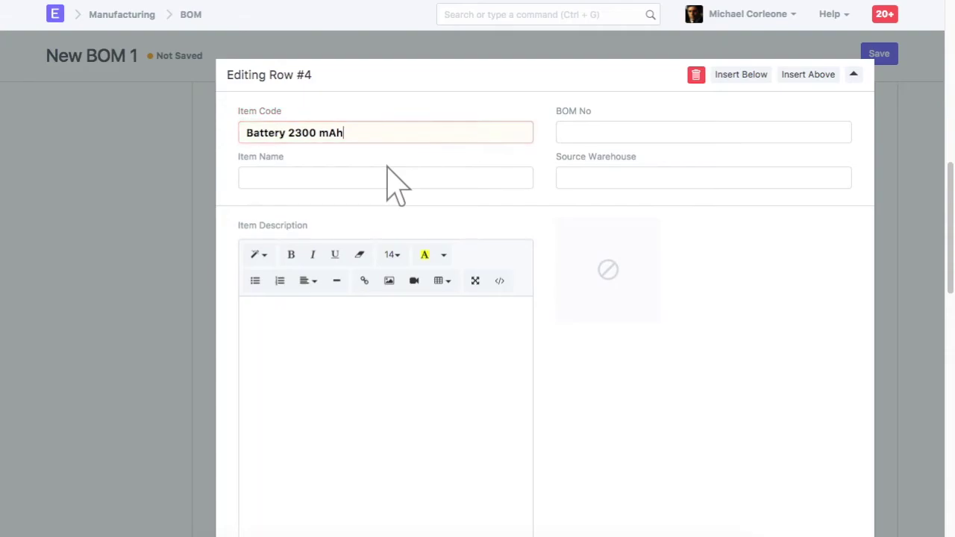
{"action": "scroll", "coordinate": [386, 373], "scroll_direction": "down", "scroll_amount": 3}
{"action": "double_click", "coordinate": [386, 511]}
{"action": "type", "text": "1"}
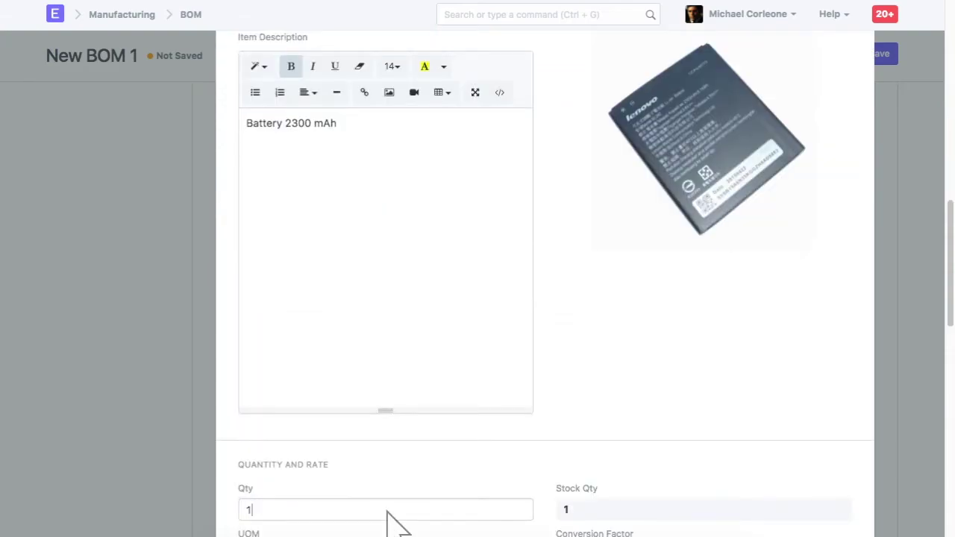
{"action": "scroll", "coordinate": [742, 51], "scroll_direction": "up", "scroll_amount": 3}
{"action": "left_click", "coordinate": [743, 49]}
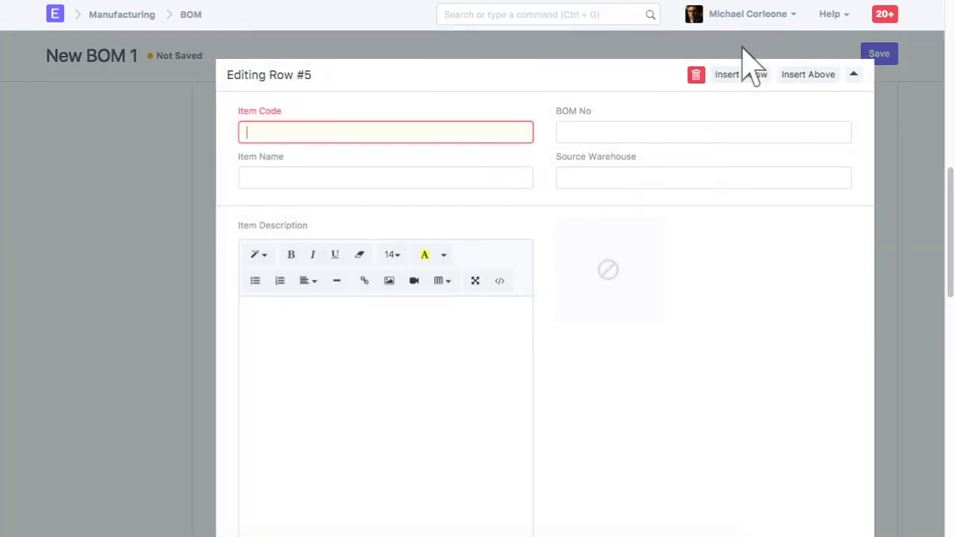
Step: Make Motherboard (using BOM-Motherboard-001) the fifth material at quantity 1 and close the row
{"action": "left_click", "coordinate": [386, 134]}
{"action": "type", "text": "motherbo"}
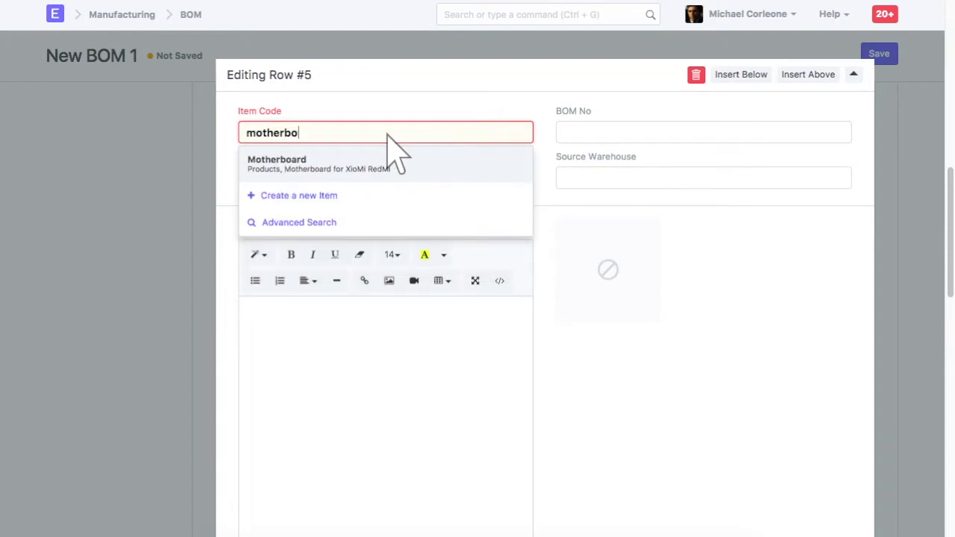
{"action": "left_click", "coordinate": [388, 161]}
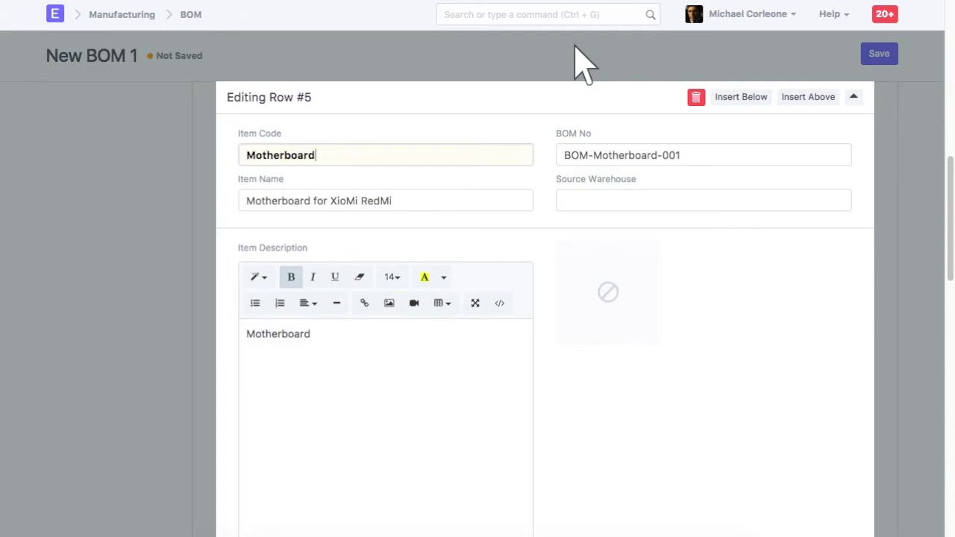
{"action": "scroll", "coordinate": [581, 65], "scroll_direction": "down", "scroll_amount": 3}
{"action": "left_click", "coordinate": [388, 512]}
{"action": "type", "text": "1"}
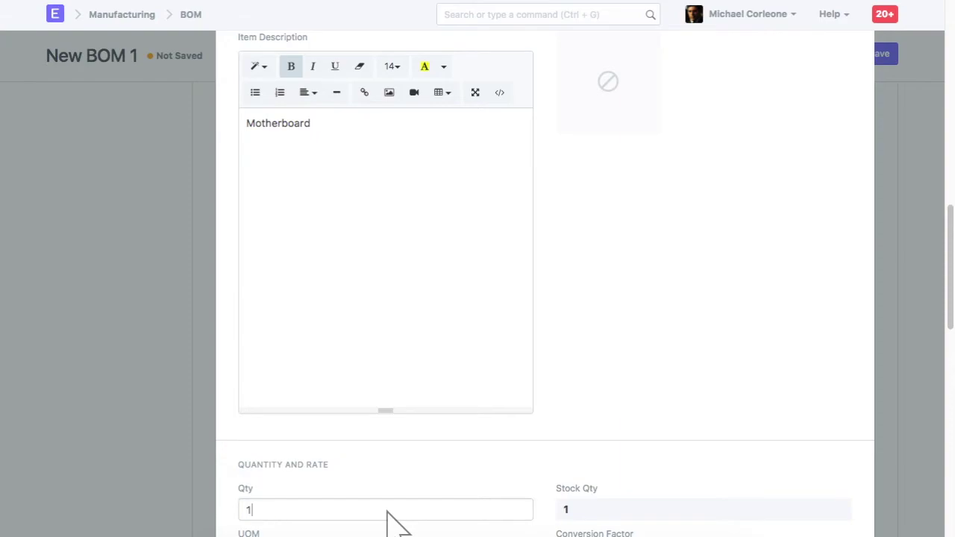
{"action": "key", "text": "Escape"}
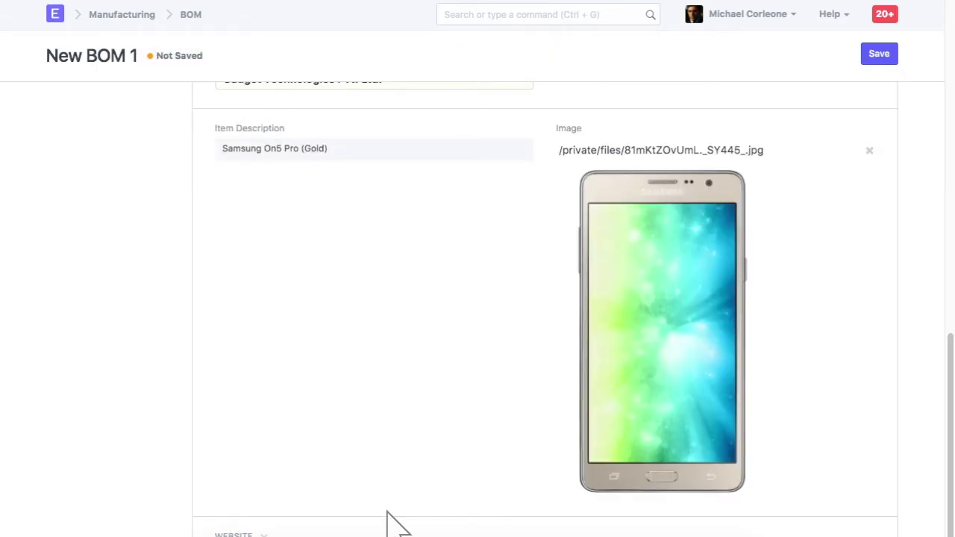
Step: Save the BOM and submit it as BOM-Samsung On5 Pro (Gold)-001, confirming the prompt
{"action": "left_click", "coordinate": [880, 56]}
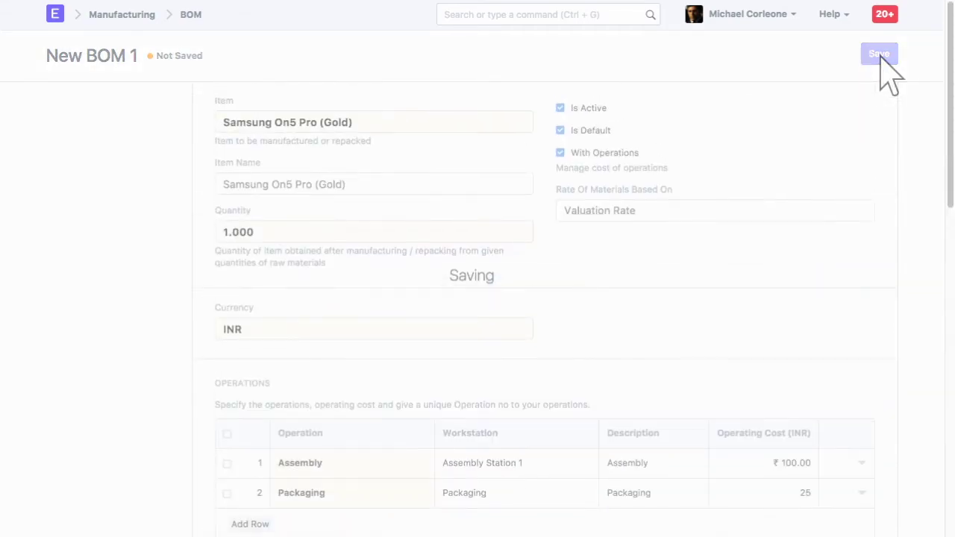
{"action": "left_click", "coordinate": [874, 53]}
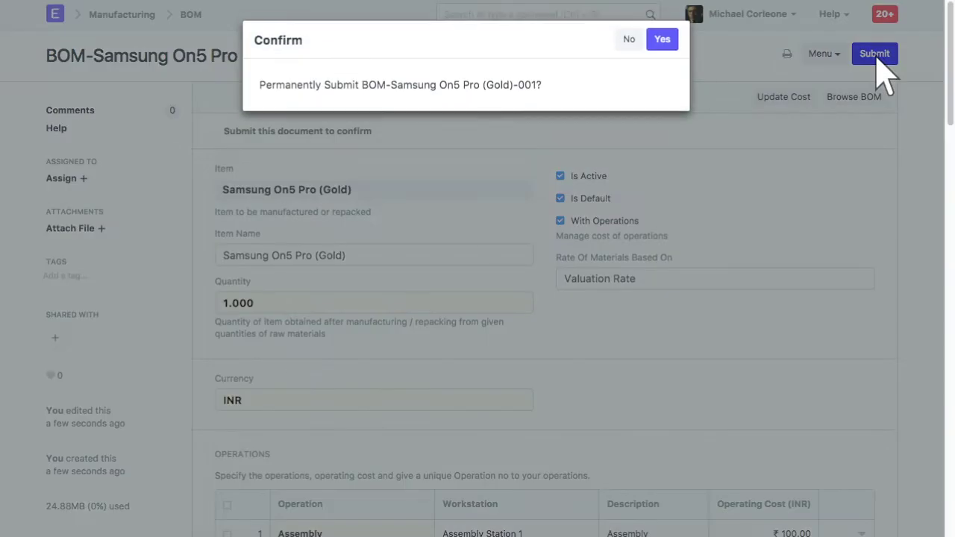
{"action": "left_click", "coordinate": [663, 40]}
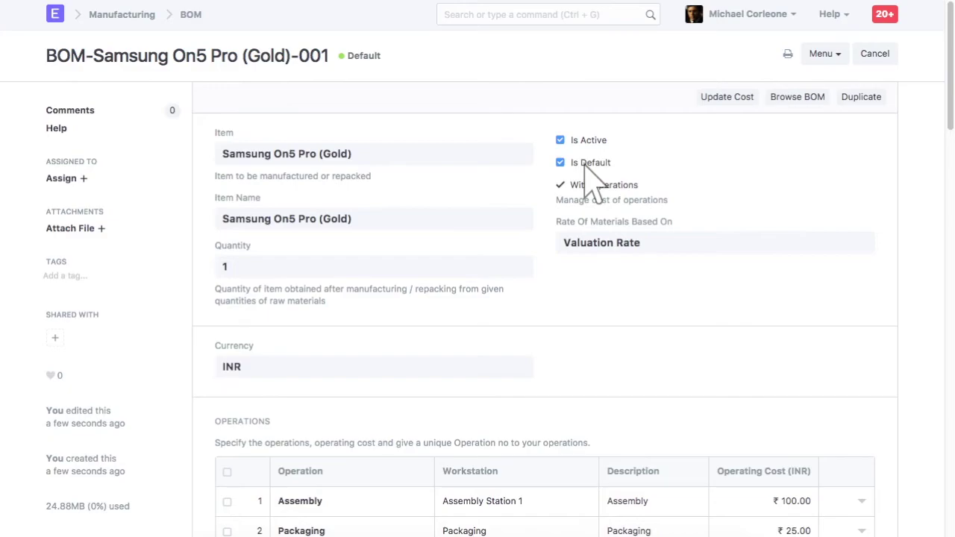
Step: Scroll down to review the Costing totals and the exploded Materials Required table
{"action": "scroll", "coordinate": [584, 166], "scroll_direction": "down", "scroll_amount": 4}
{"action": "scroll", "coordinate": [584, 165], "scroll_direction": "down", "scroll_amount": 4}
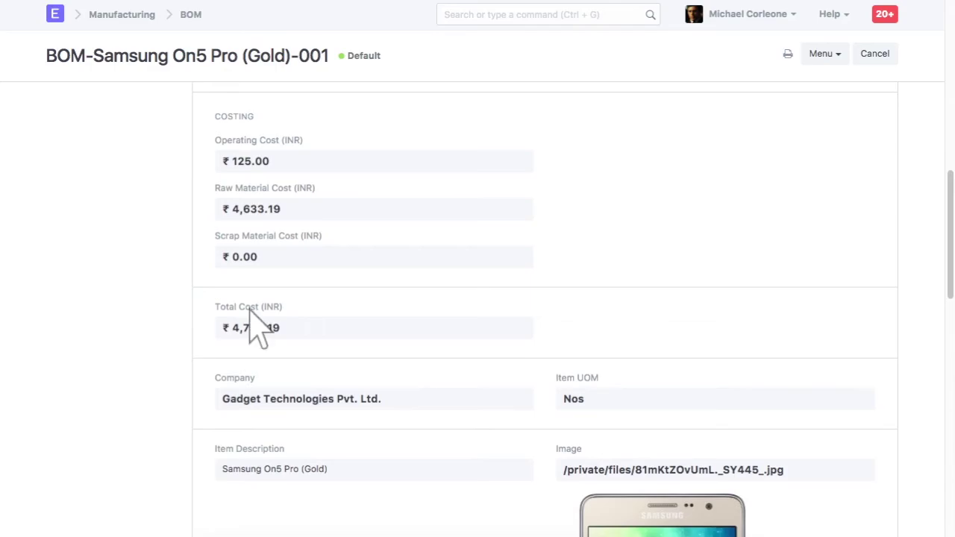
{"action": "scroll", "coordinate": [253, 328], "scroll_direction": "down", "scroll_amount": 2}
{"action": "scroll", "coordinate": [254, 329], "scroll_direction": "down", "scroll_amount": 4}
{"action": "scroll", "coordinate": [254, 329], "scroll_direction": "down", "scroll_amount": 1}
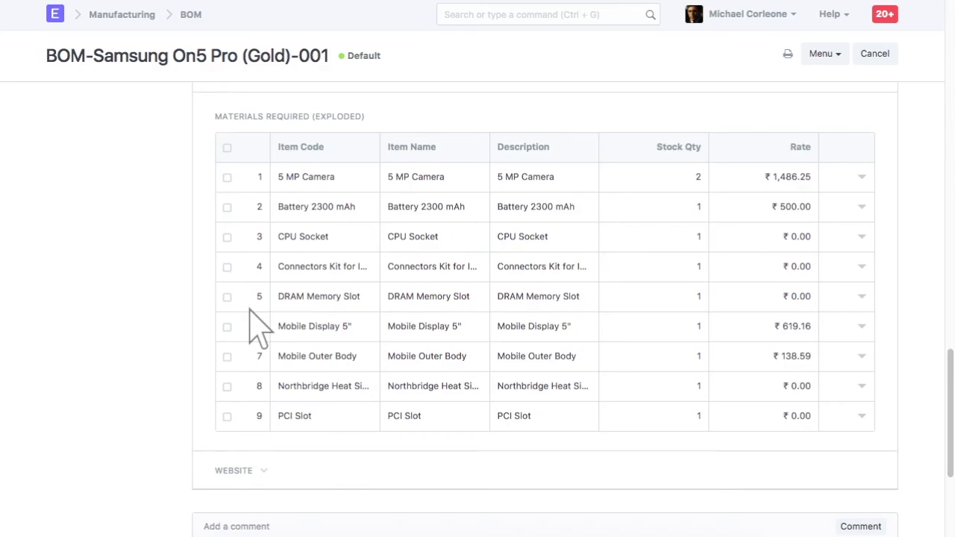
Step: Open the BOM Tree and load BOM-Samsung On5 Pro (Gold)-001 into it
{"action": "scroll", "coordinate": [250, 310], "scroll_direction": "up", "scroll_amount": 1}
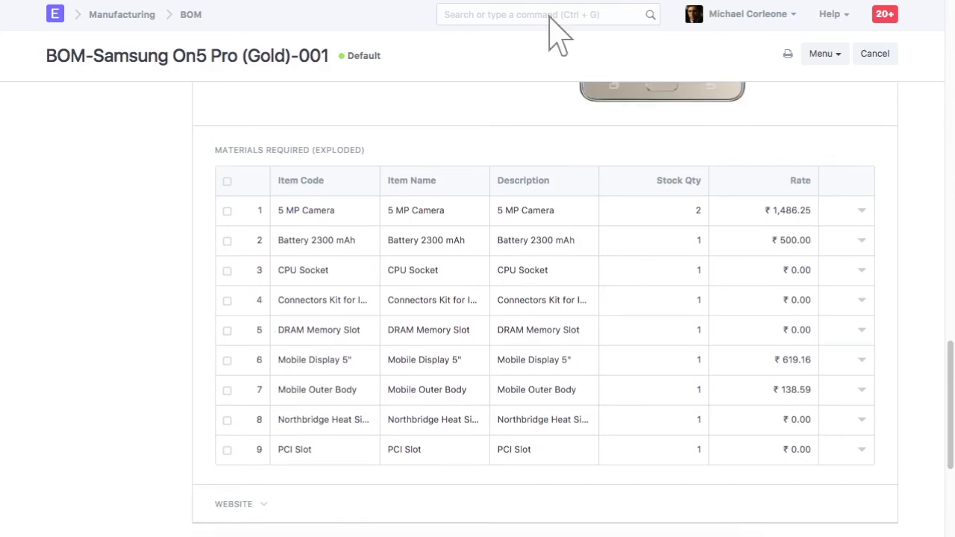
{"action": "left_click", "coordinate": [549, 16]}
{"action": "type", "text": "bom tree"}
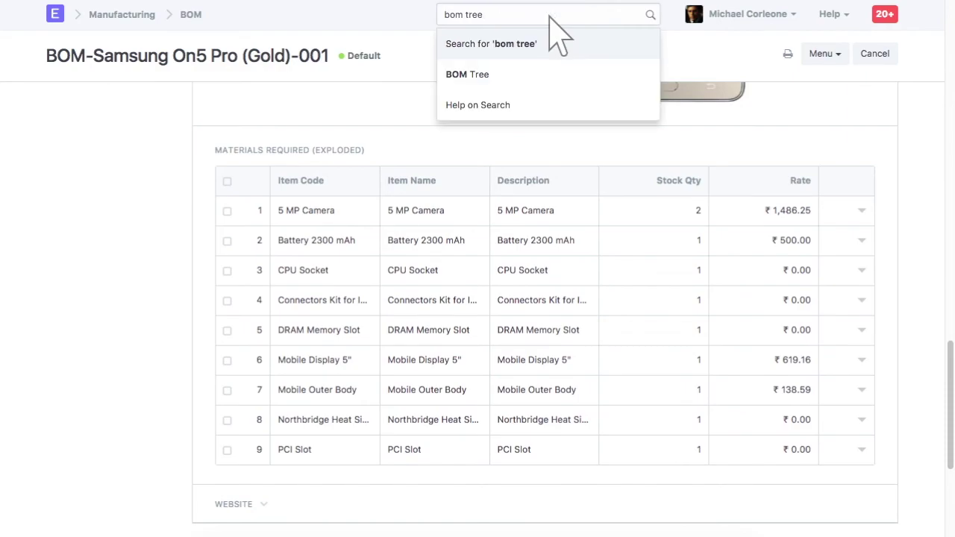
{"action": "left_click", "coordinate": [550, 75]}
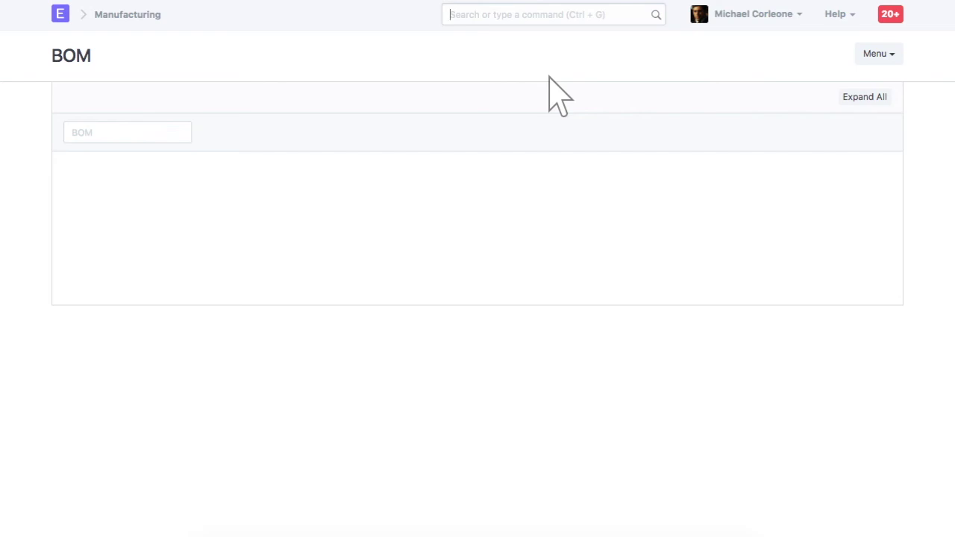
{"action": "left_click", "coordinate": [128, 134]}
{"action": "type", "text": "BOM-Sams"}
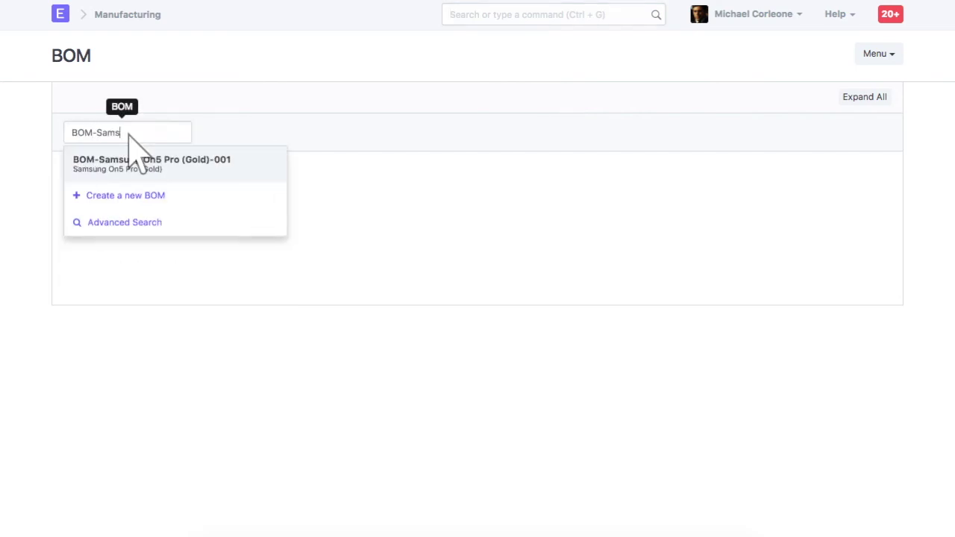
{"action": "type", "text": "ung On5 Pro (G"}
{"action": "key", "text": "Return"}
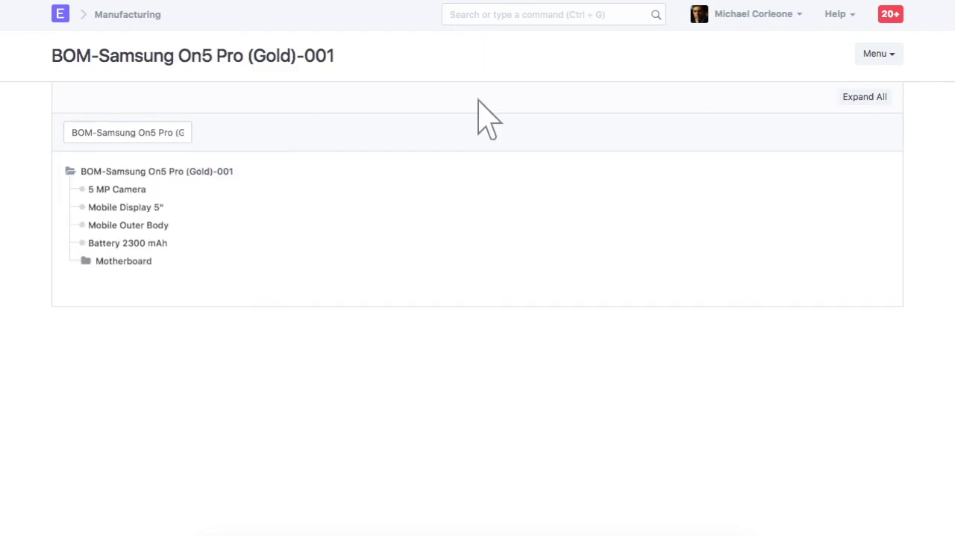
Step: Expand Motherboard and view the Mobile Outer Body and Battery 2300 mAh details
{"action": "left_click", "coordinate": [123, 261]}
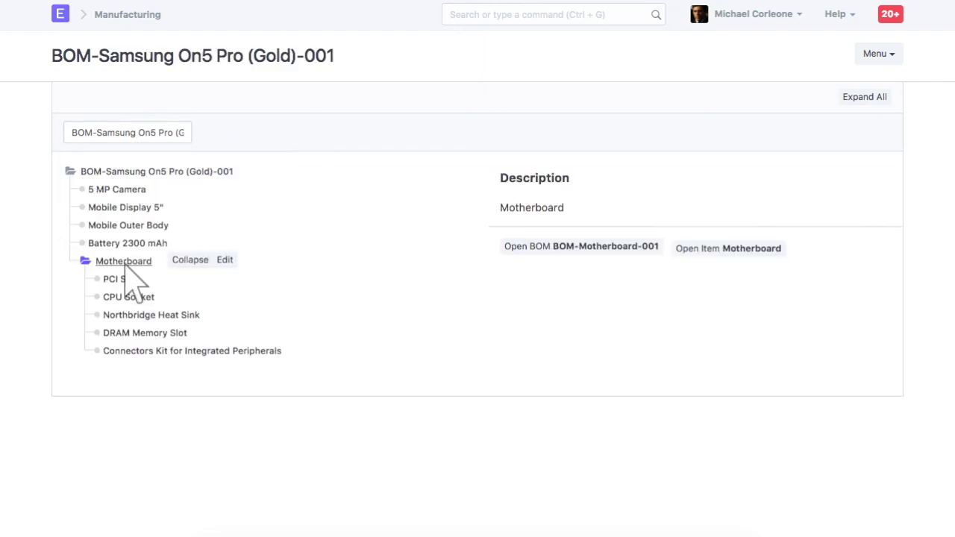
{"action": "left_click", "coordinate": [129, 226]}
{"action": "left_click", "coordinate": [125, 245]}
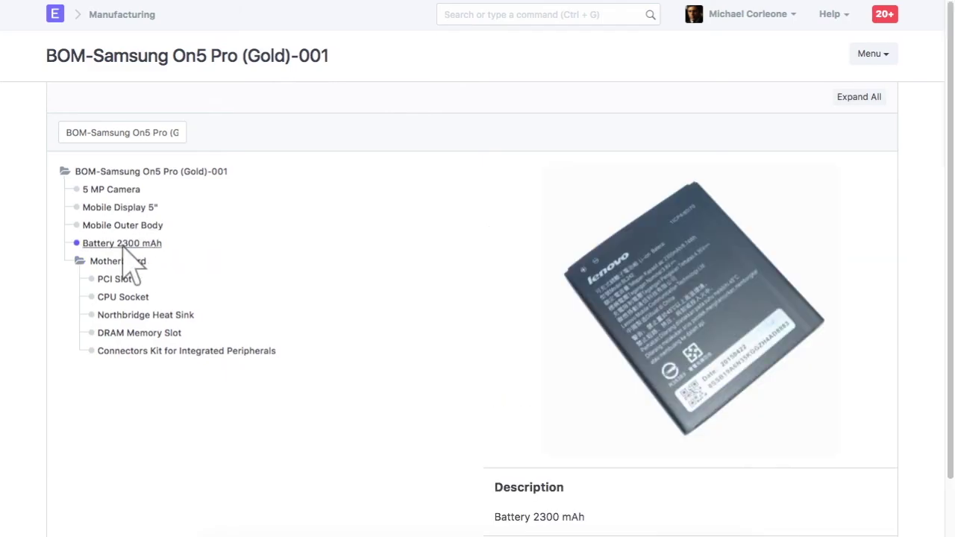